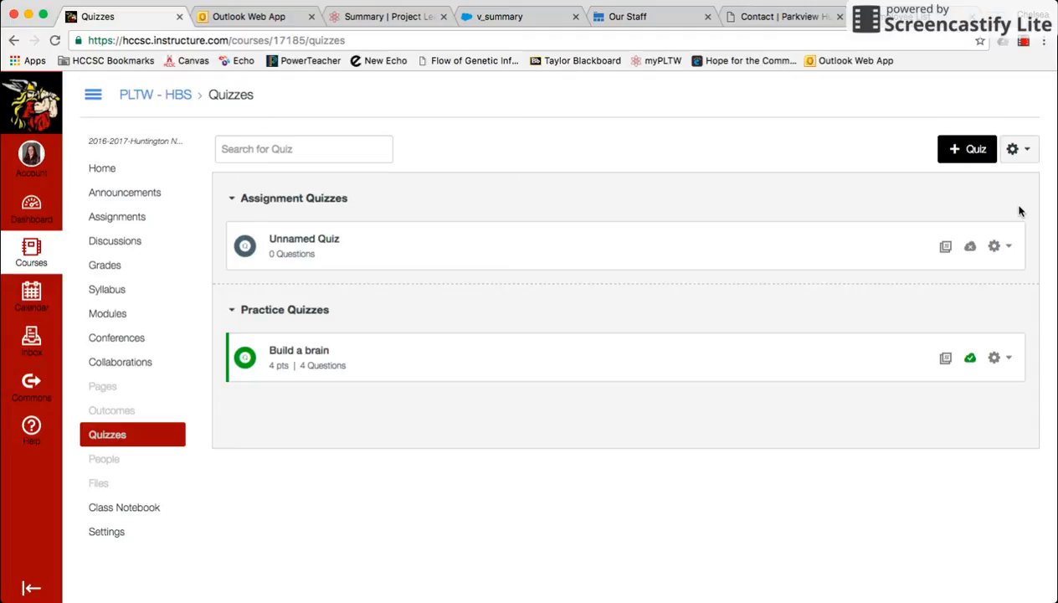
Open the Unfiled Questions bank from the course question banks and review the questions it contains.
left_click(1025, 159)
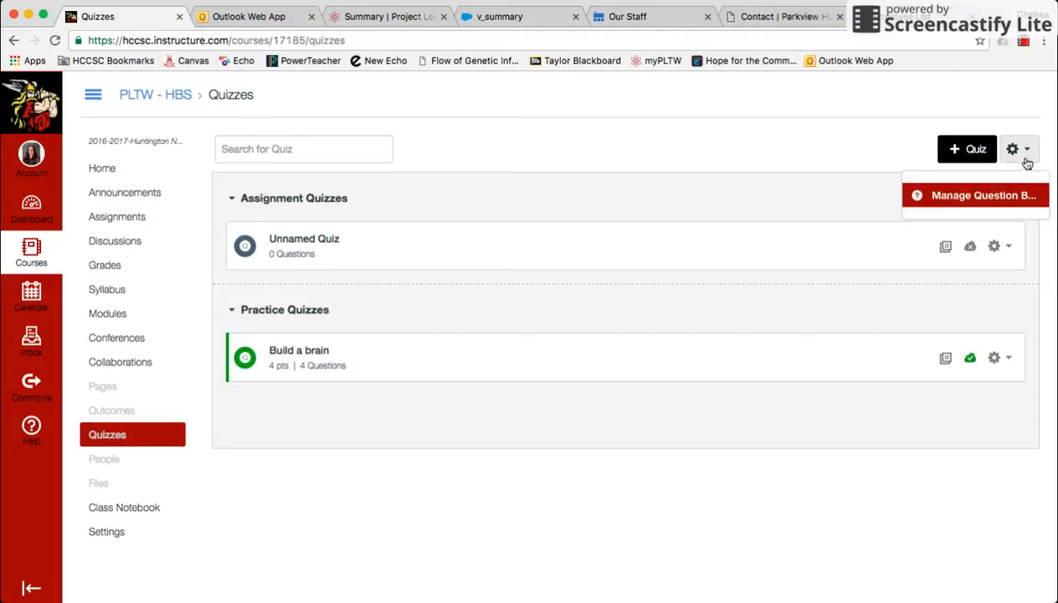
left_click(999, 193)
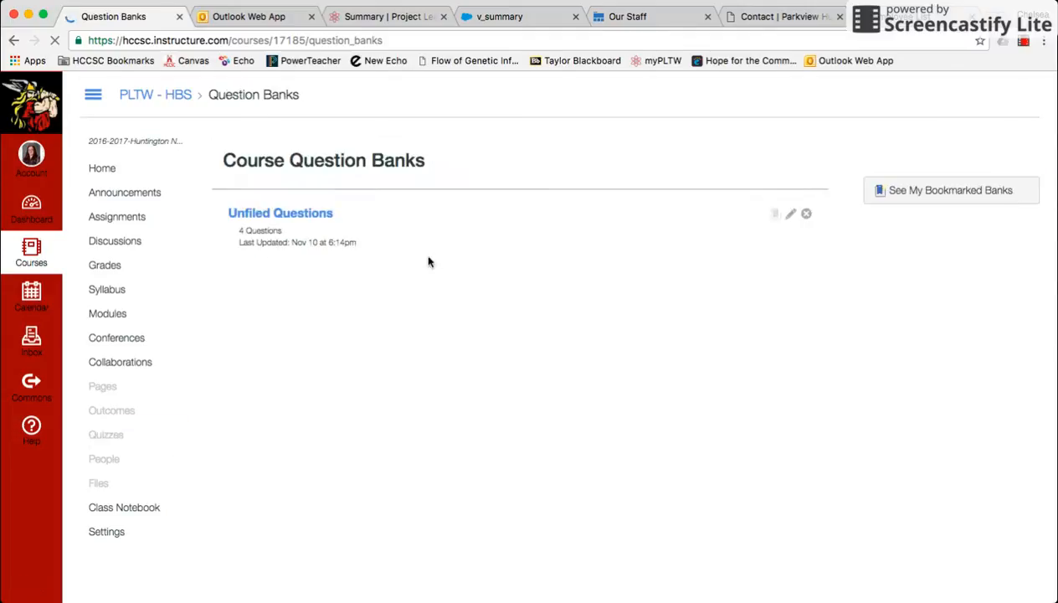
left_click(309, 215)
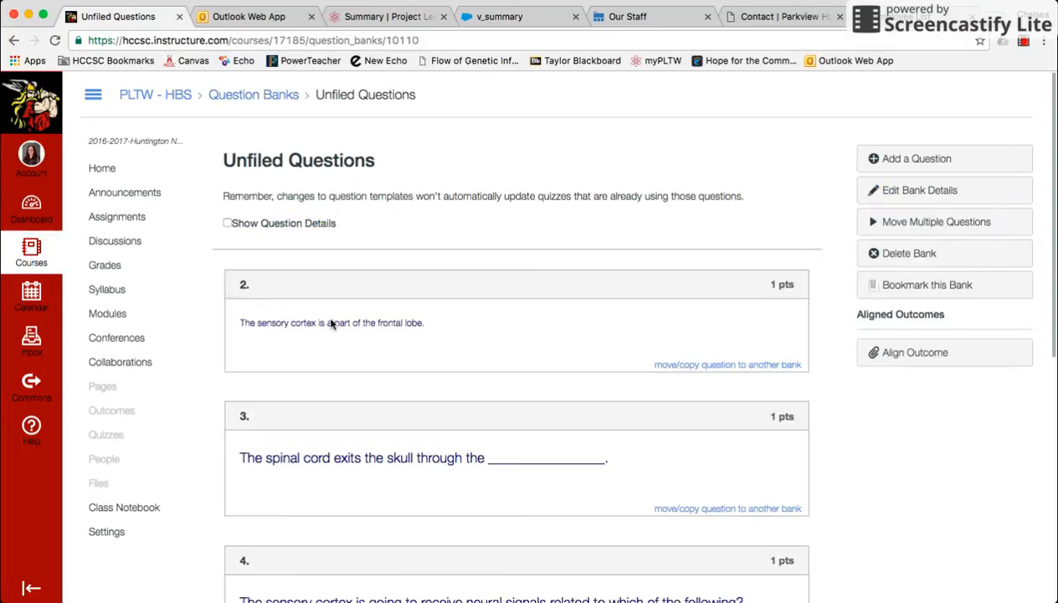
scroll(331, 320, "down", 10)
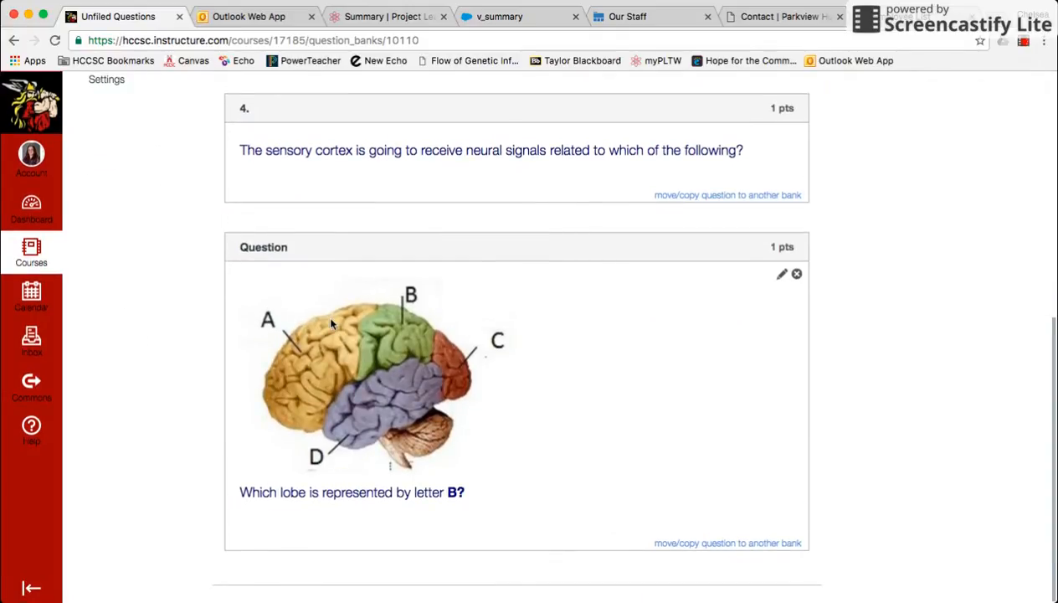
scroll(330, 323, "up", 10)
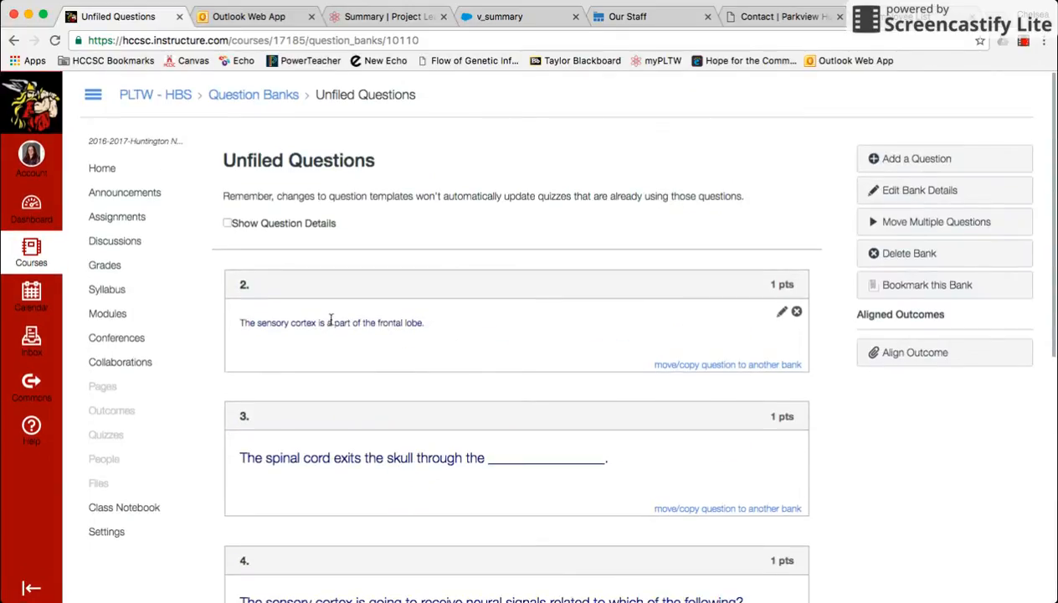
scroll(330, 321, "down", 2)
scroll(331, 324, "up", 2)
Return to the course question banks and add a new bank named "Build a Brain".
left_click(270, 101)
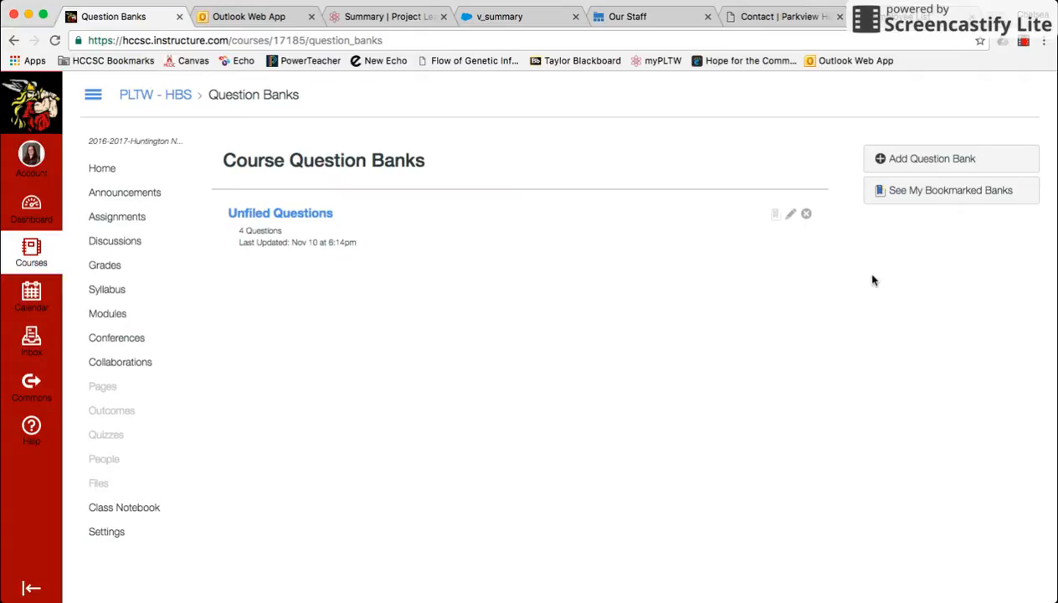
left_click(909, 158)
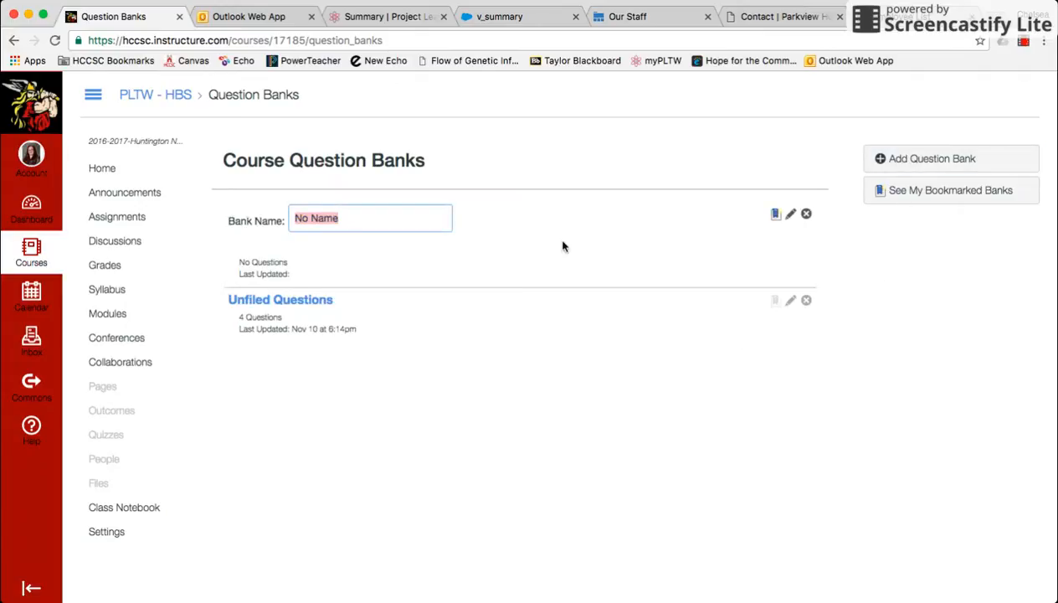
type("Build a Brain")
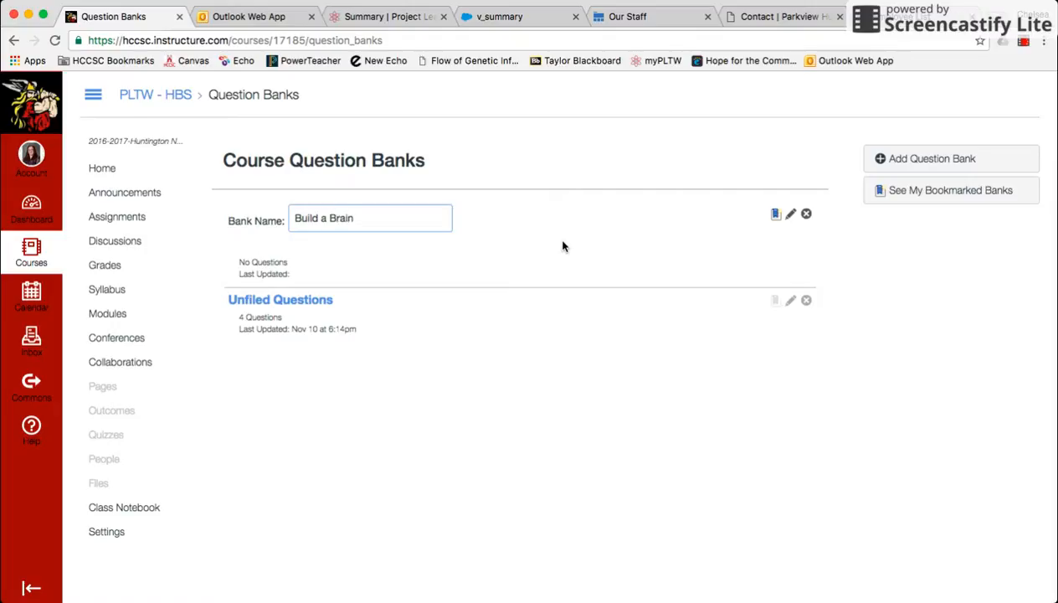
key("Return")
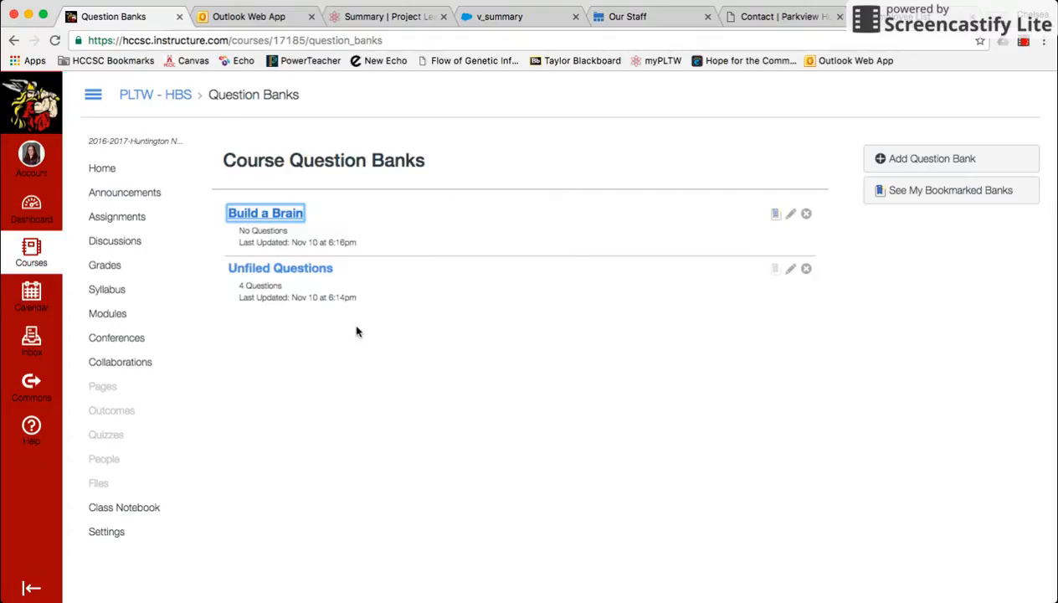
Move all four questions from the Unfiled Questions bank into the Build a Brain bank.
left_click(307, 271)
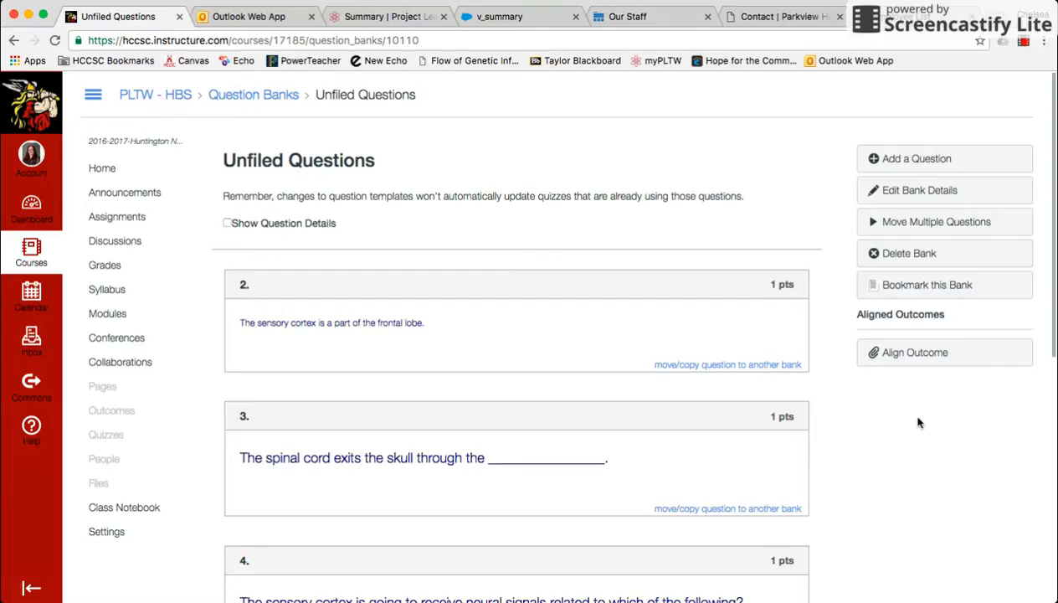
left_click(924, 224)
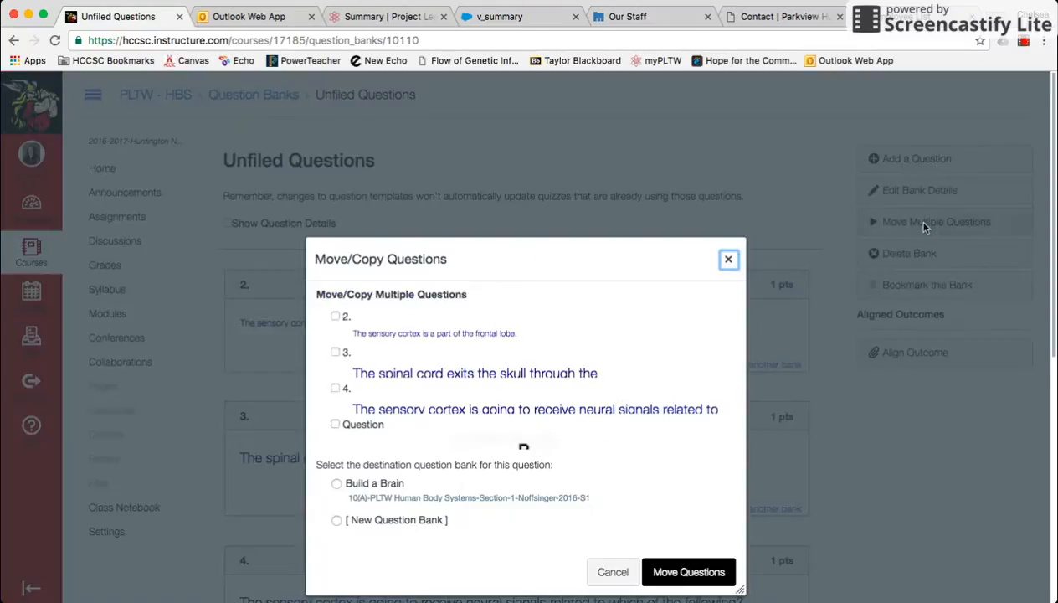
scroll(623, 400, "down", 1)
left_click(336, 271)
left_click(336, 307)
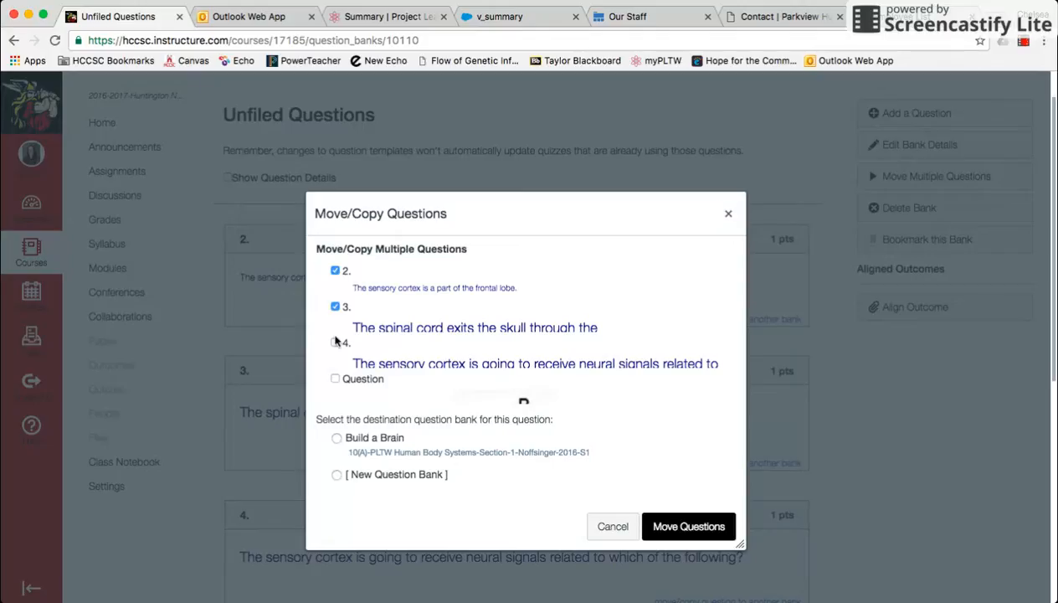
left_click(335, 342)
left_click(336, 438)
left_click(695, 534)
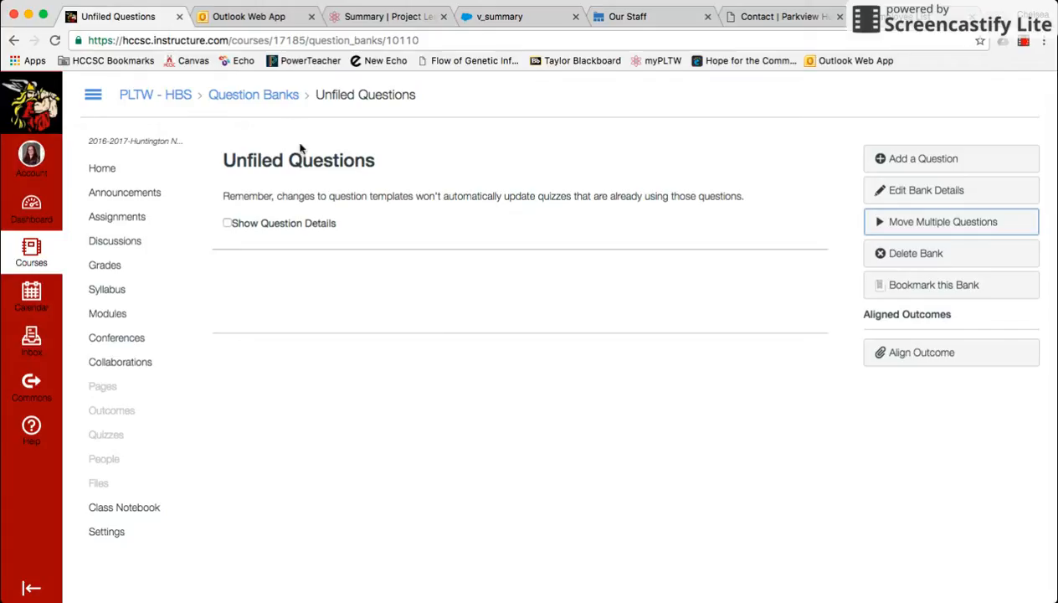
Open the Build a Brain question bank and review the questions in it.
left_click(271, 96)
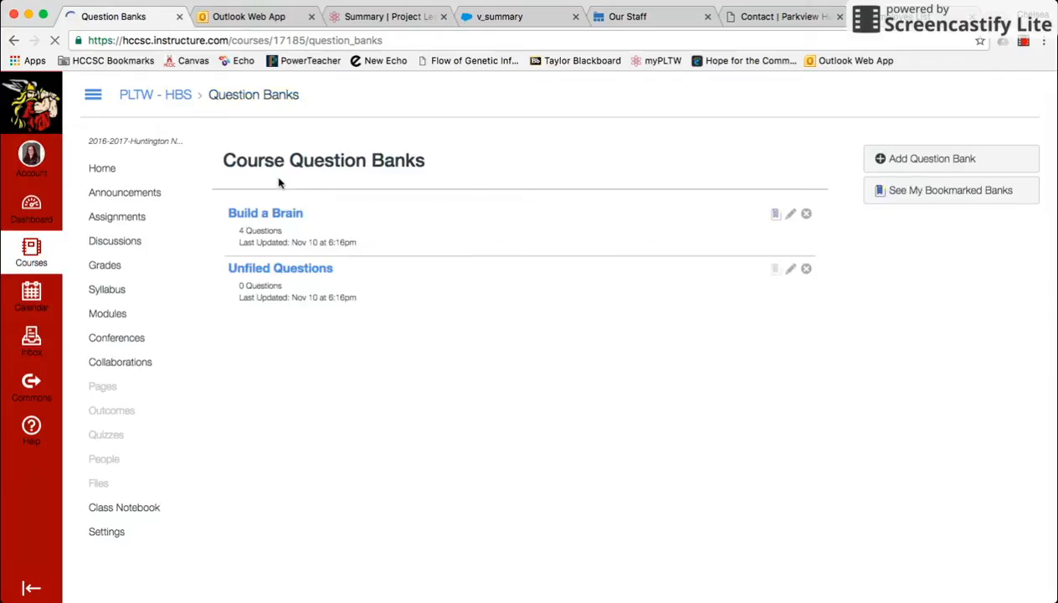
left_click(276, 215)
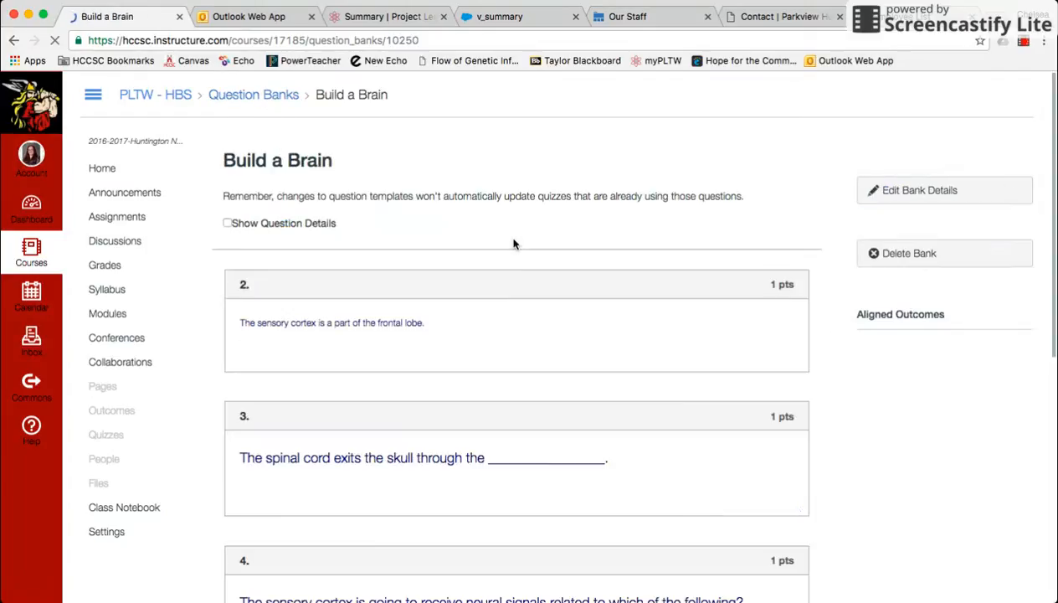
scroll(525, 357, "down", 5)
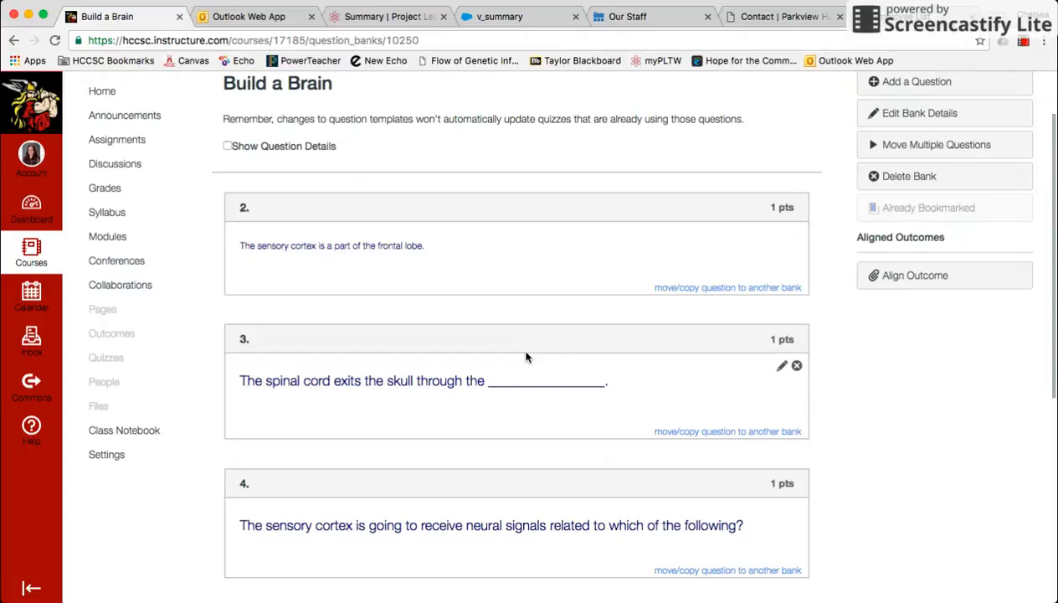
scroll(526, 358, "up", 5)
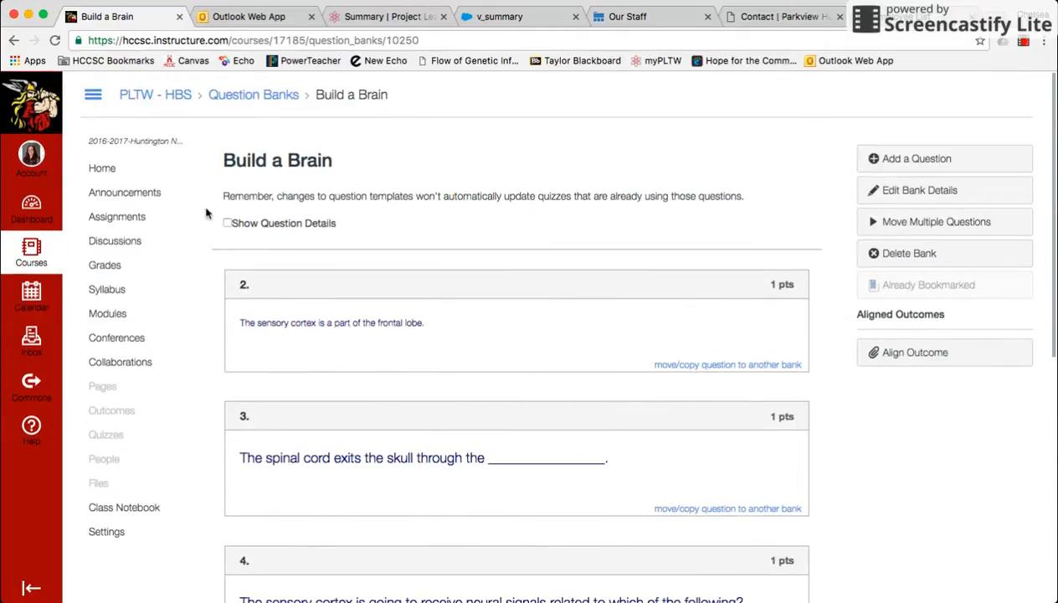
Create a new quiz in the course and title it "Build a Brain Modified".
left_click(115, 432)
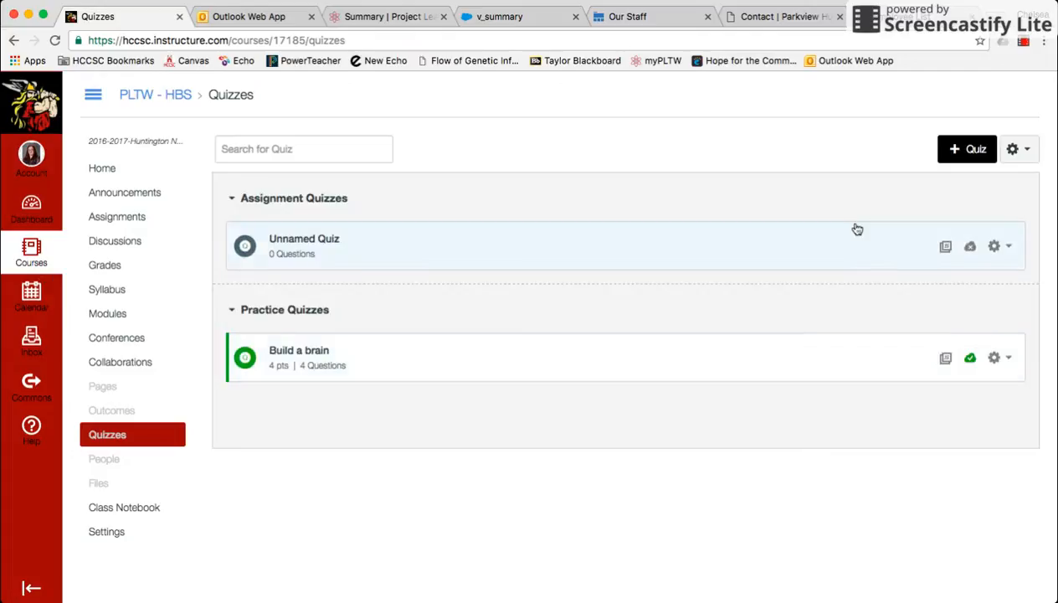
left_click(973, 154)
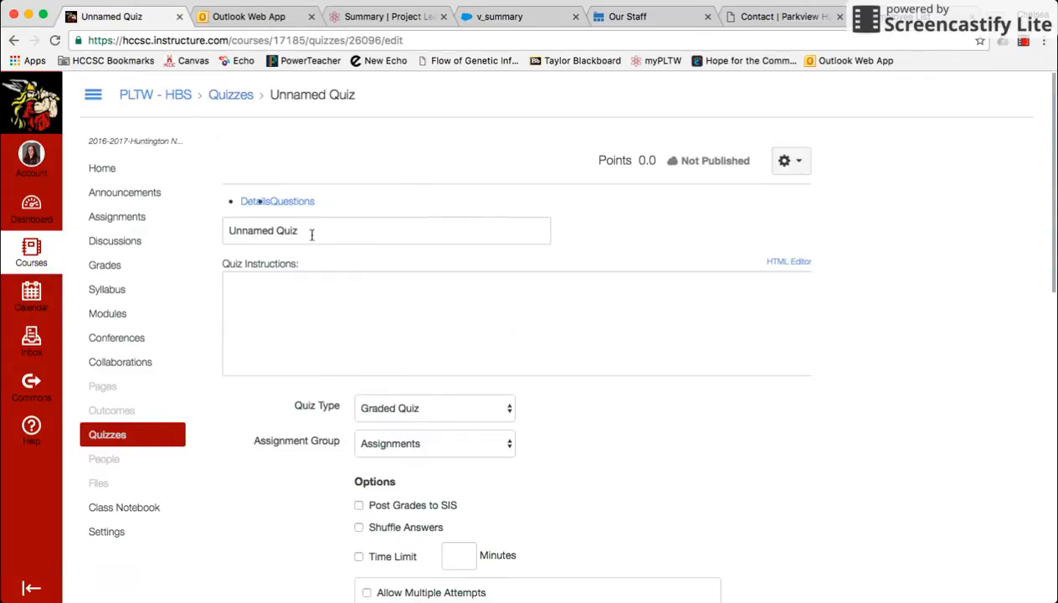
key("BackSpace")
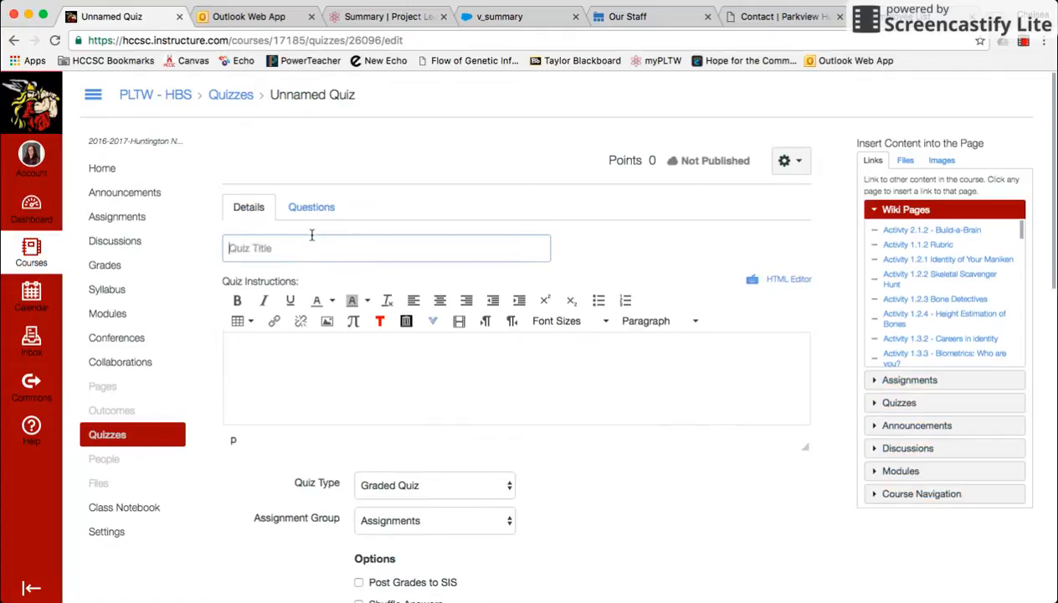
type("Build a Brain Modified")
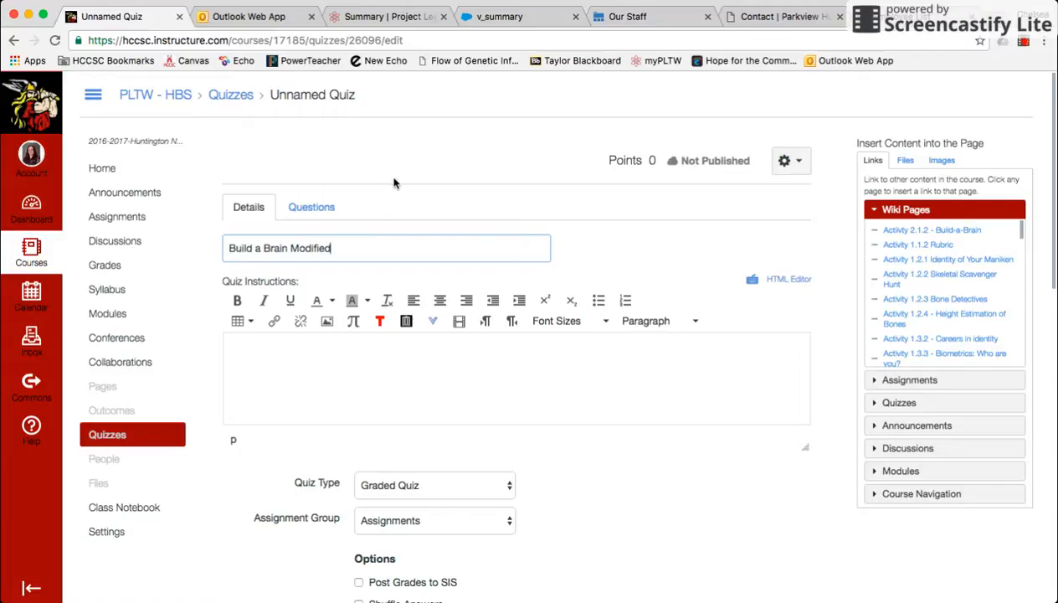
Find and add all questions from the Build a Brain bank to the quiz, with No Group as the question group.
left_click(312, 206)
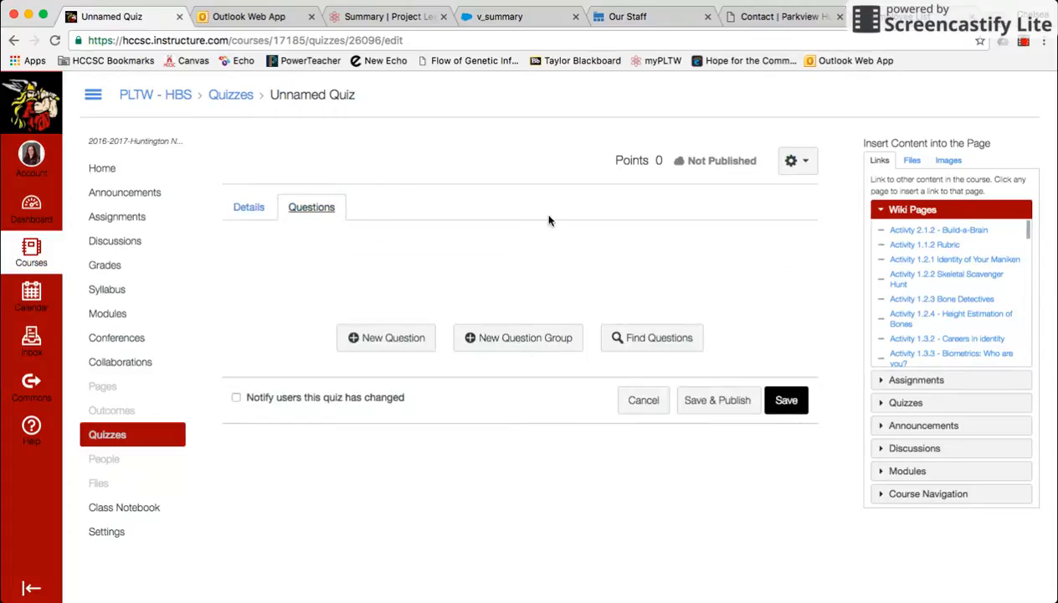
left_click(663, 333)
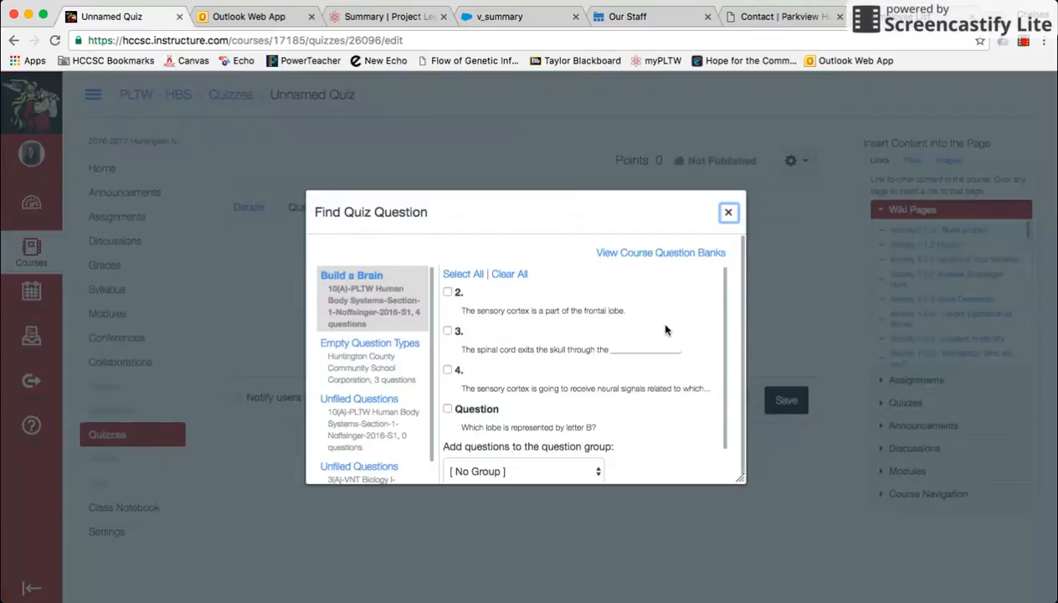
scroll(409, 379, "down", 2)
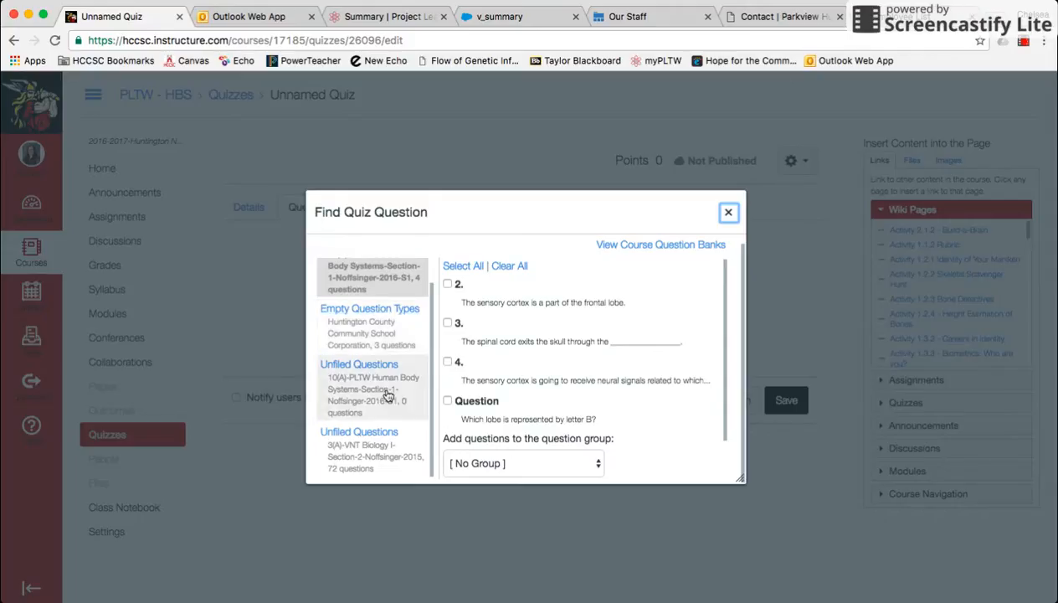
scroll(383, 309, "up", 2)
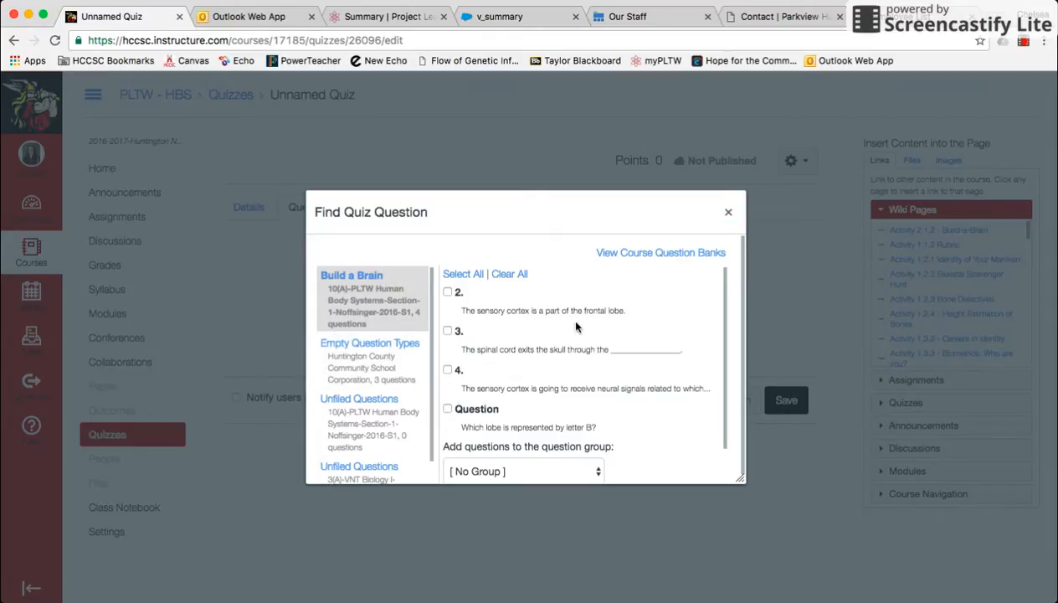
scroll(575, 326, "down", 2)
scroll(575, 326, "up", 2)
left_click(462, 274)
scroll(605, 410, "down", 2)
left_click(495, 466)
scroll(495, 472, "down", 1)
scroll(495, 473, "up", 5)
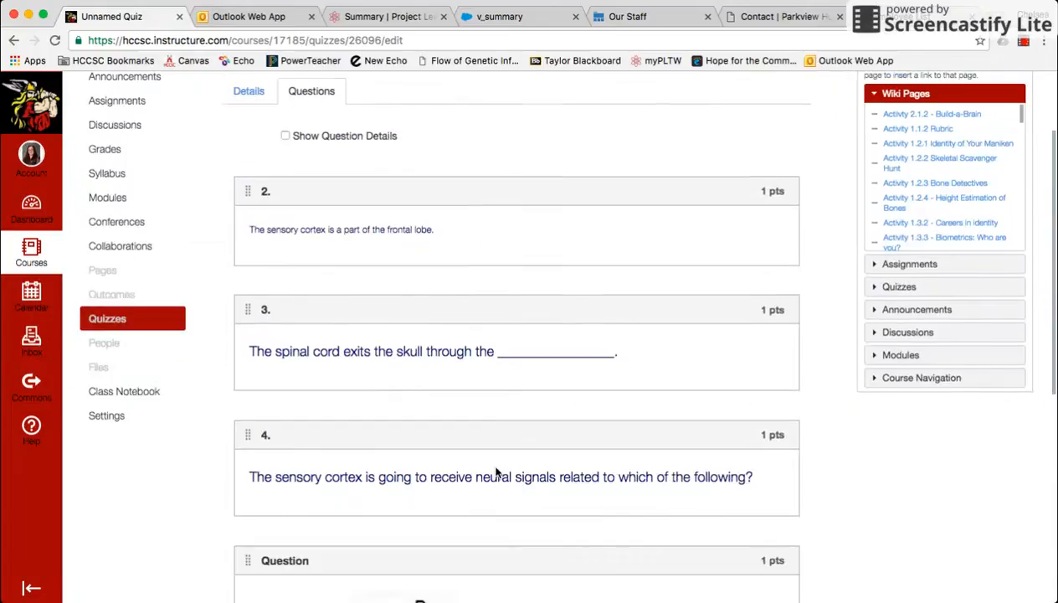
scroll(496, 473, "up", 2)
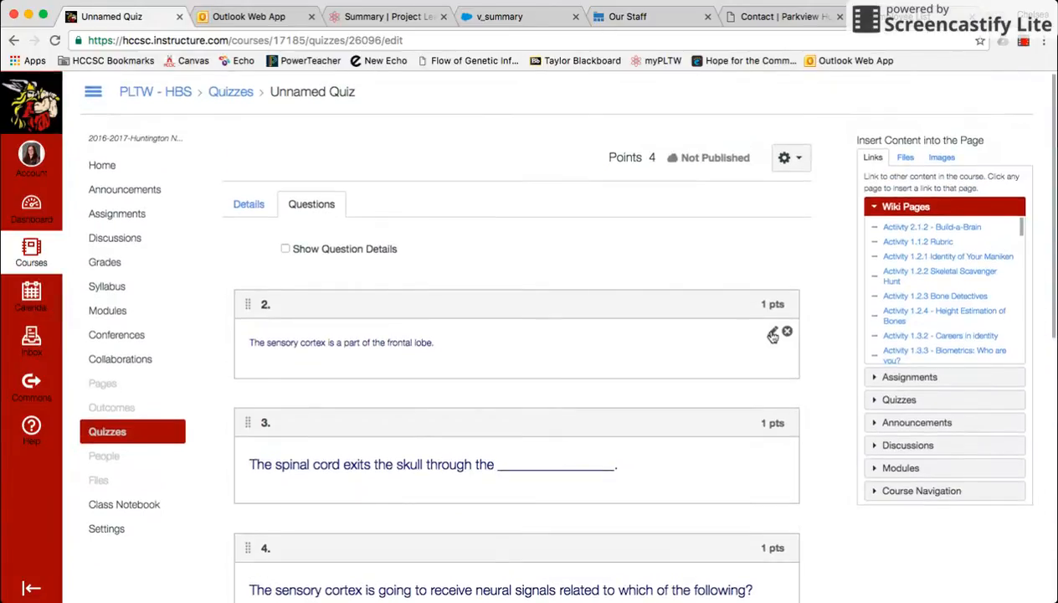
Open quiz question 2 for editing, review its True/False answers and update the question.
left_click(773, 334)
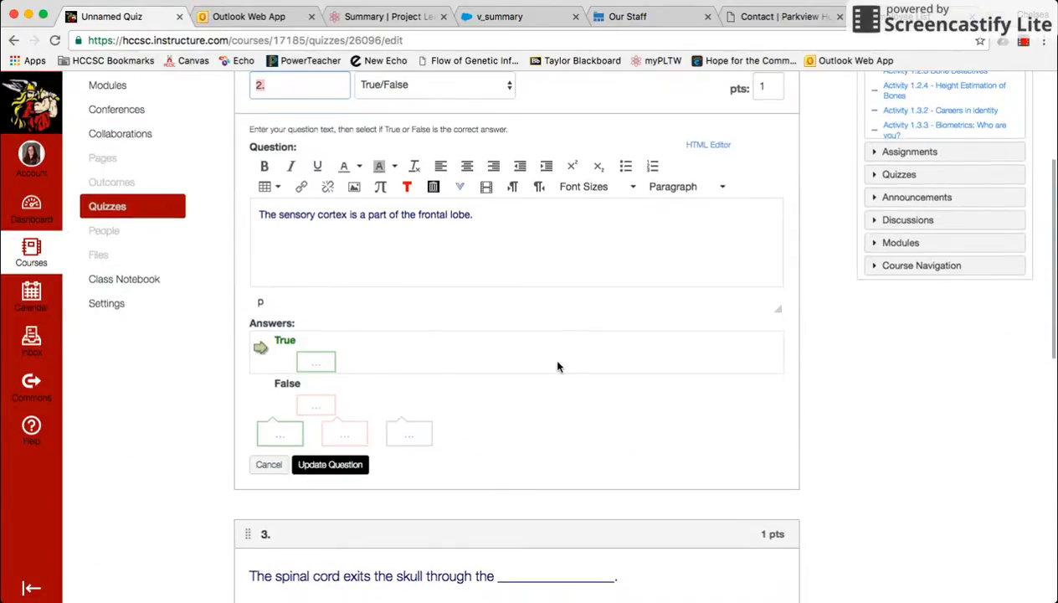
scroll(558, 366, "up", 1)
scroll(559, 366, "down", 2)
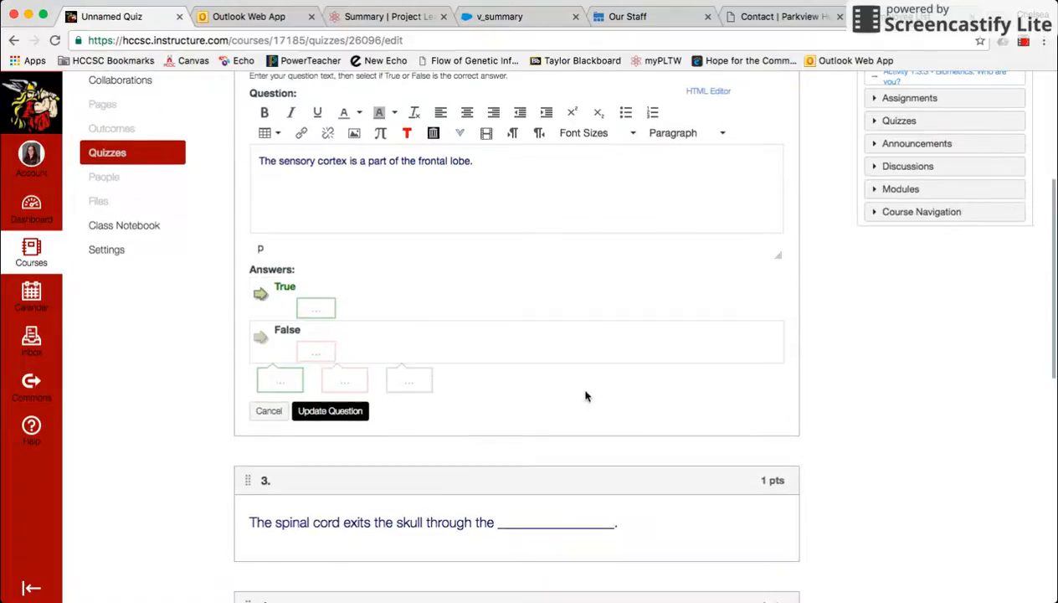
left_click(313, 411)
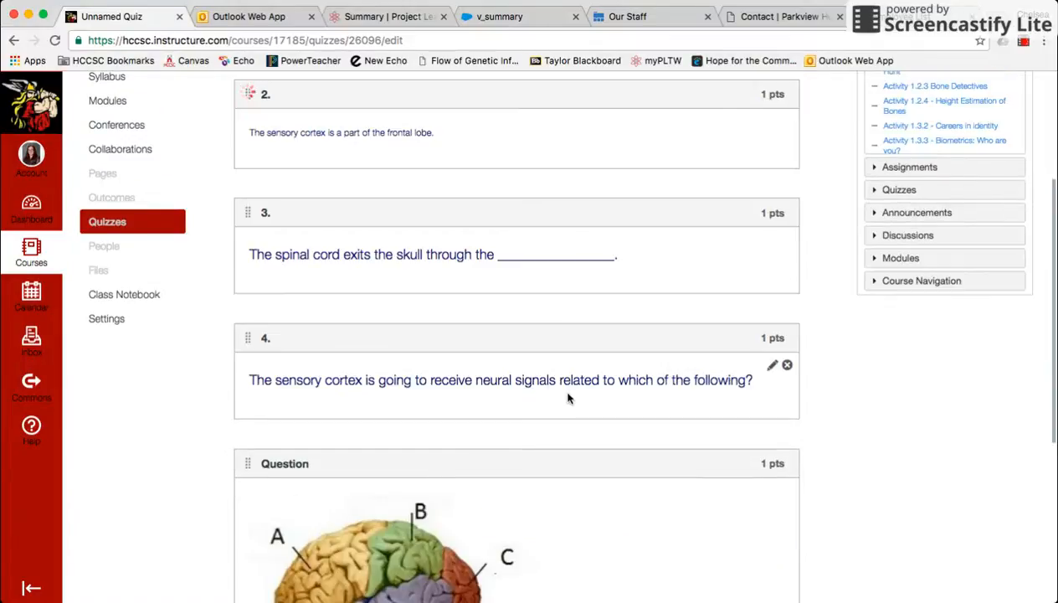
Show the question details, then review the possible answers of spinal cord question 3 in its editor and update it.
scroll(431, 279, "up", 2)
left_click(285, 149)
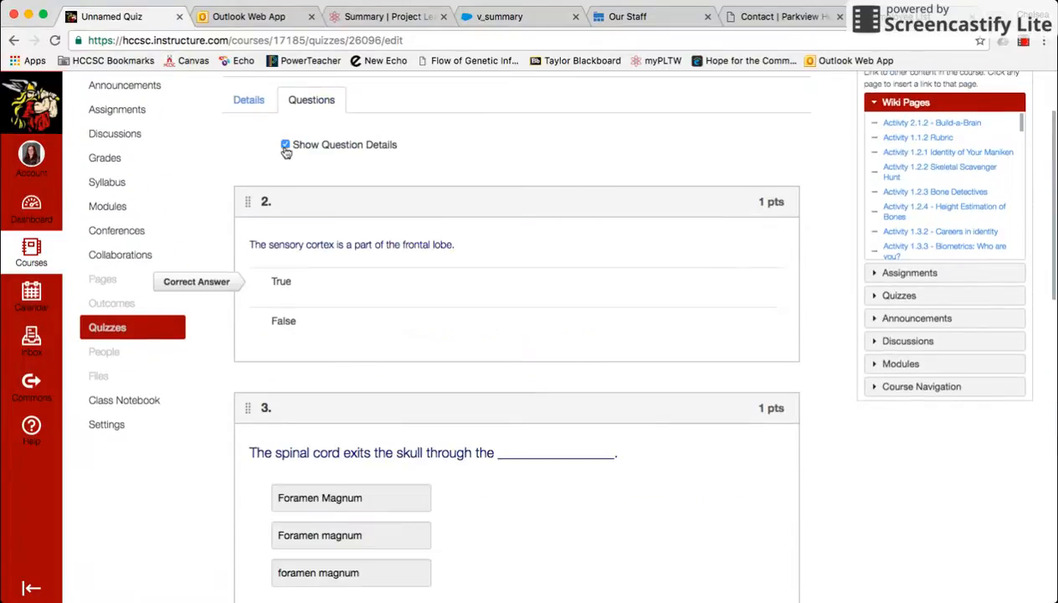
scroll(460, 231, "down", 2)
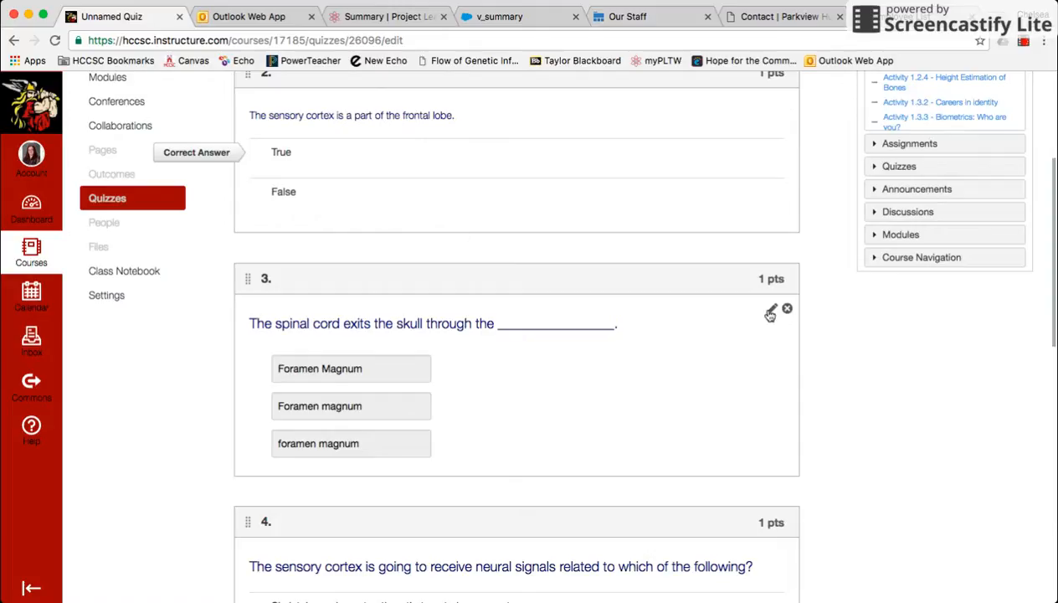
left_click(770, 314)
scroll(525, 383, "down", 3)
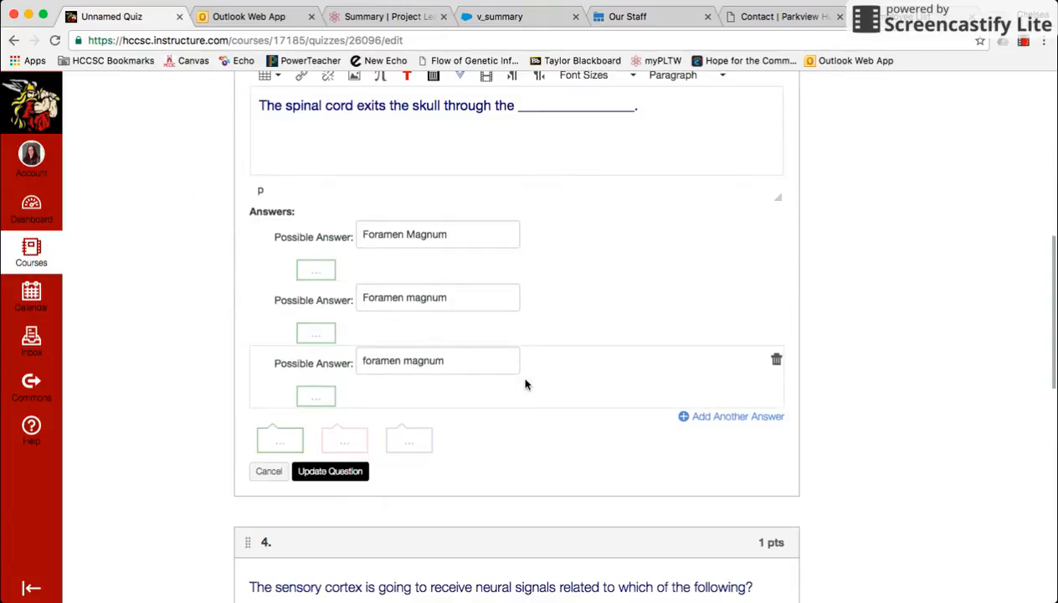
left_click(361, 473)
Save the quiz without publishing it and review its settings summary.
scroll(843, 443, "down", 6)
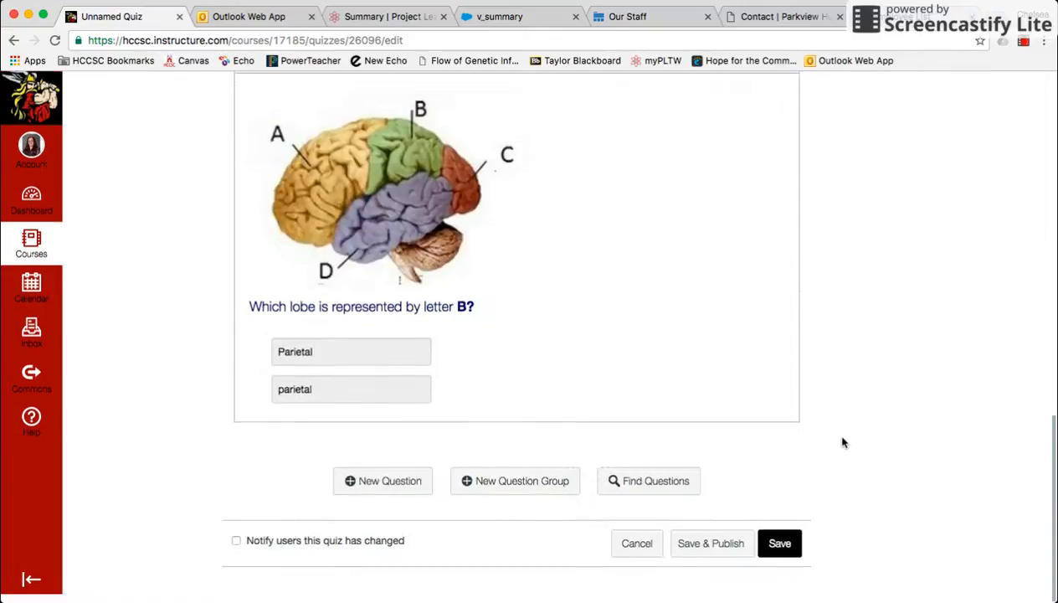
left_click(791, 561)
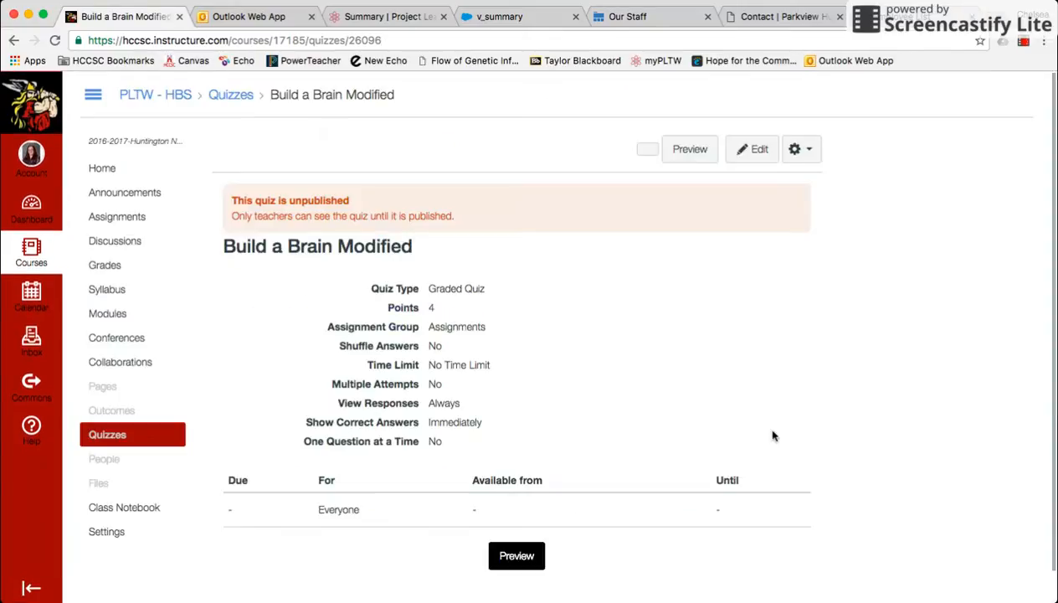
scroll(558, 341, "down", 1)
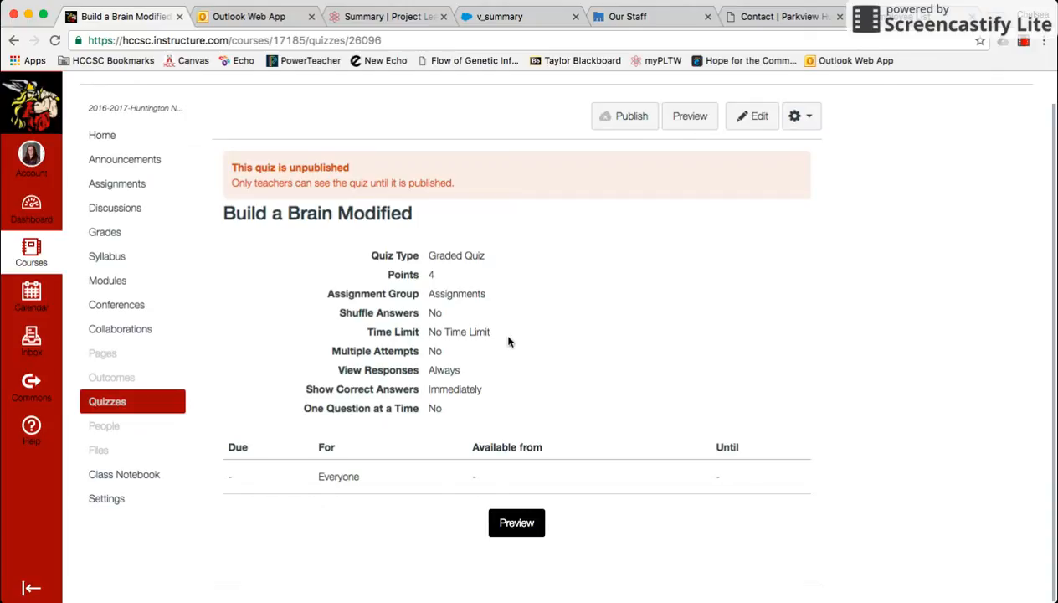
Return to the course's quiz list and open the question bank management page.
left_click(132, 406)
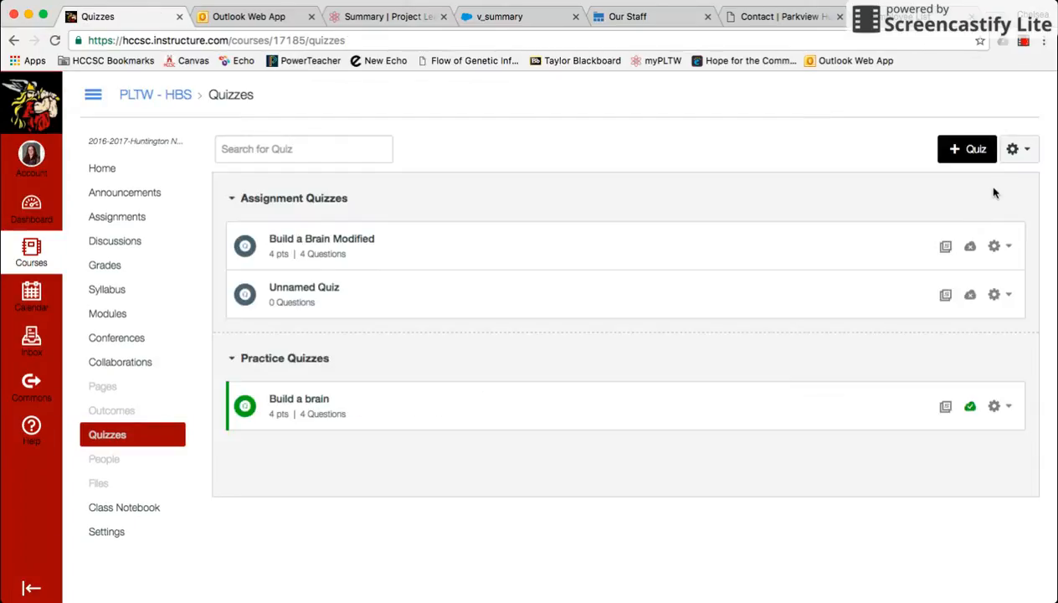
left_click(1014, 150)
left_click(971, 193)
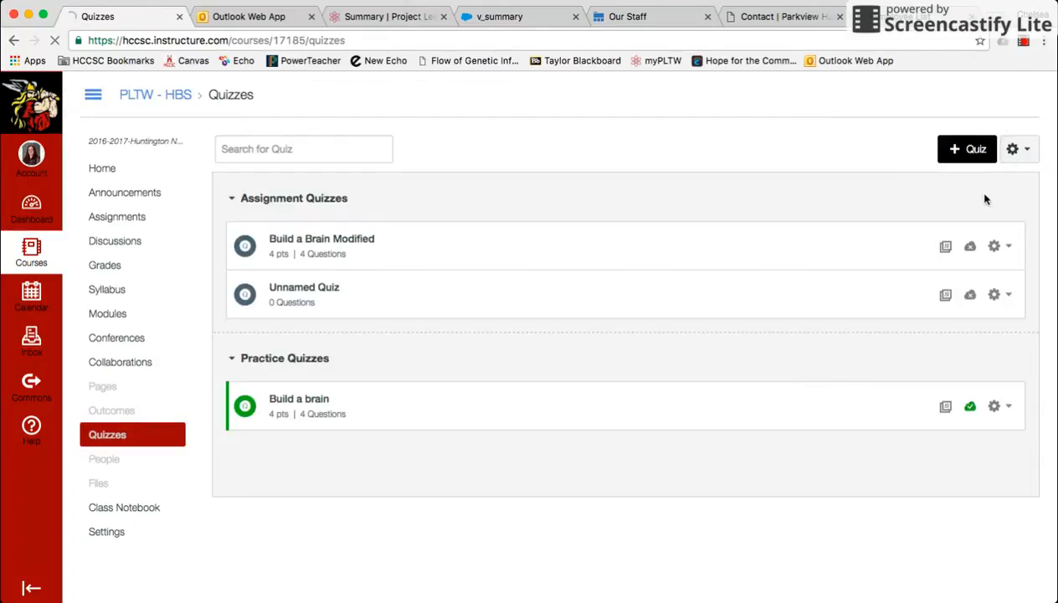